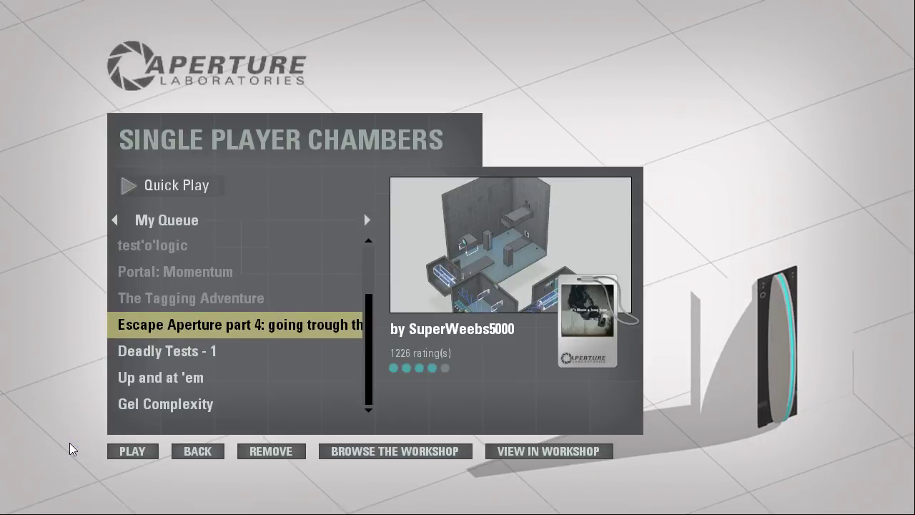
Launch 'Escape Aperture part 4: going trough the tubes' from My Queue
{"action": "left_click", "coordinate": [125, 452]}
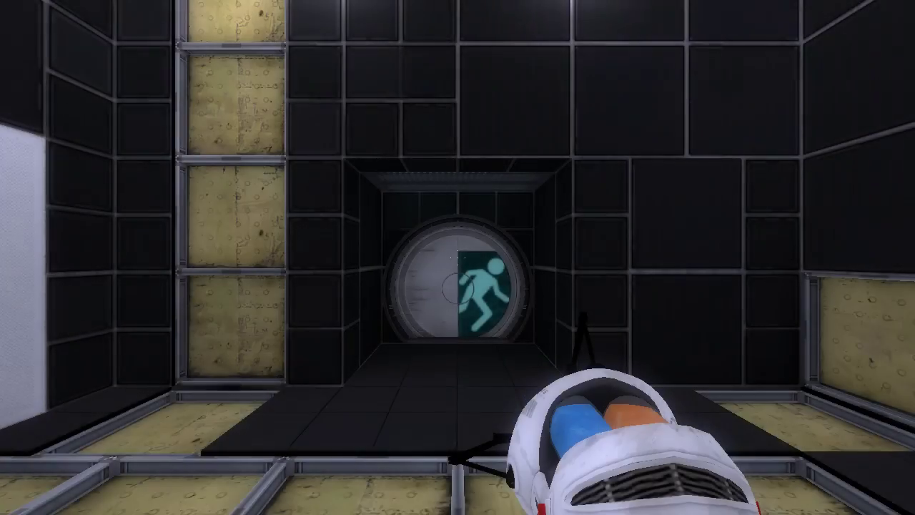
Look around the starting room and walk through the round door to the green force field
{"action": "left_click_drag", "start_coordinate": [458, 258], "coordinate": [214, 258]}
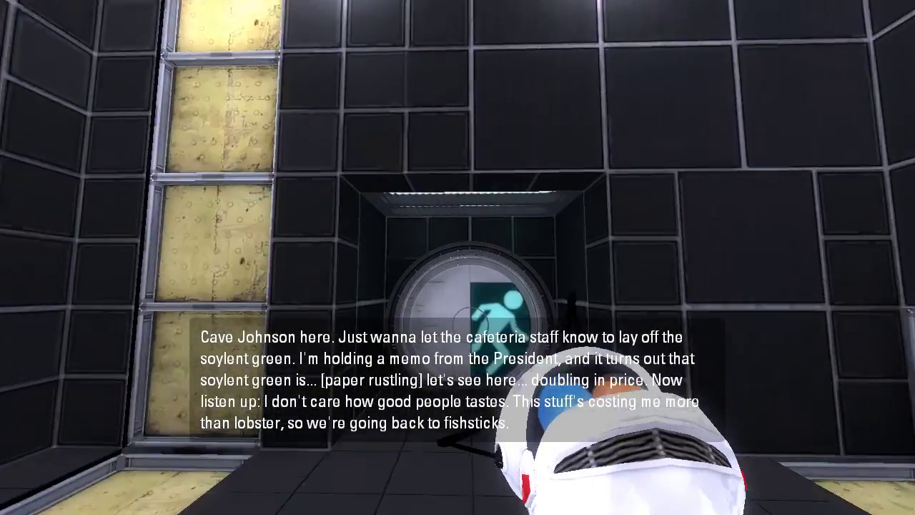
{"action": "key", "text": "w"}
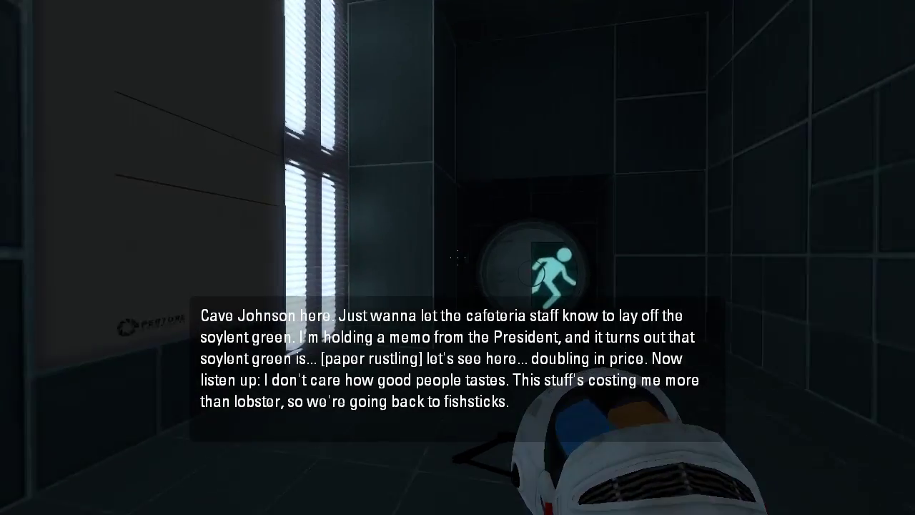
{"action": "key", "text": "w"}
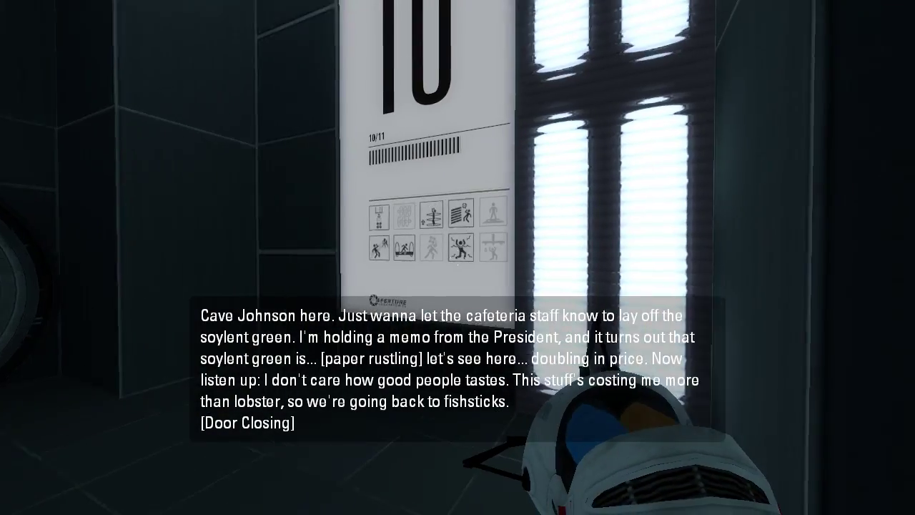
{"action": "key", "text": "w"}
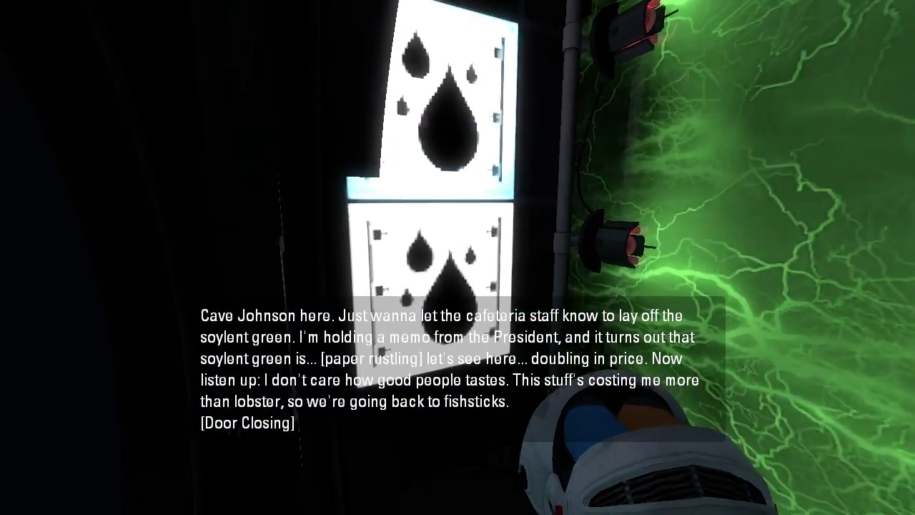
Pass through the green force field and ride the blue funnel into the next area
{"action": "key", "text": "w"}
{"action": "key", "text": "w"}
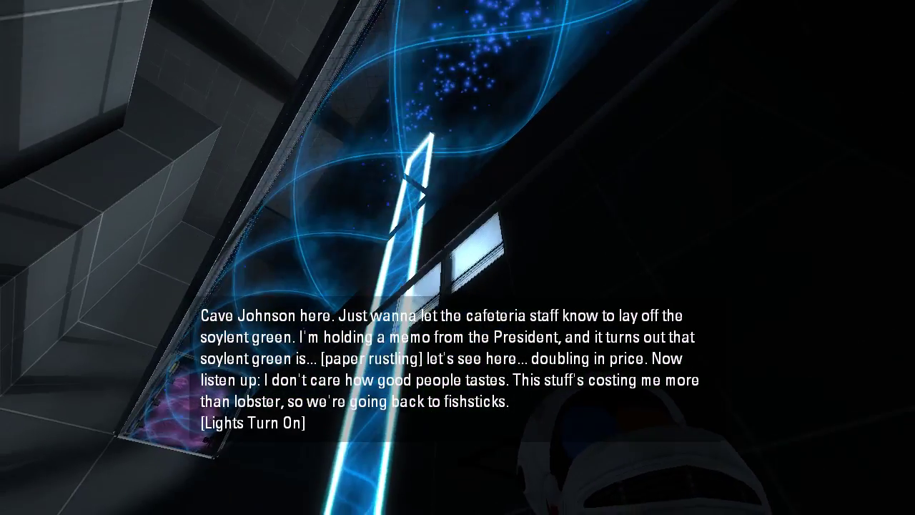
{"action": "key", "text": "w"}
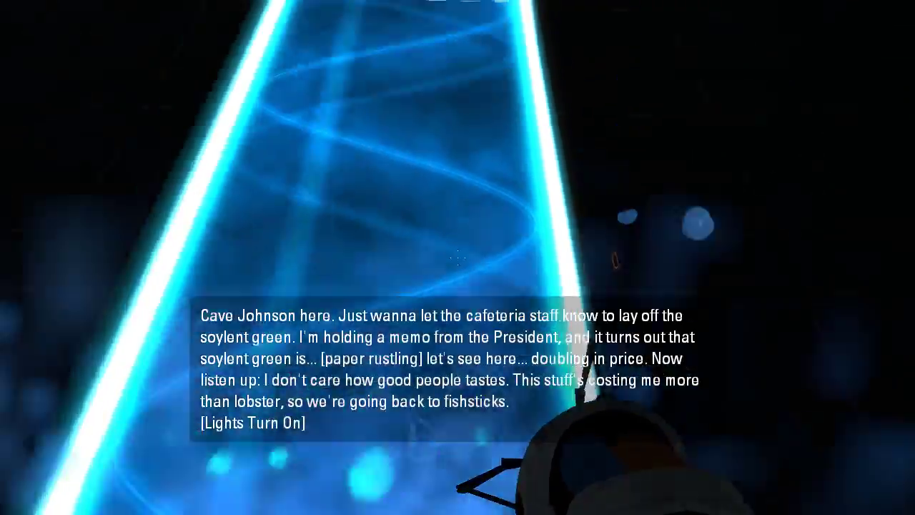
{"action": "key", "text": "w"}
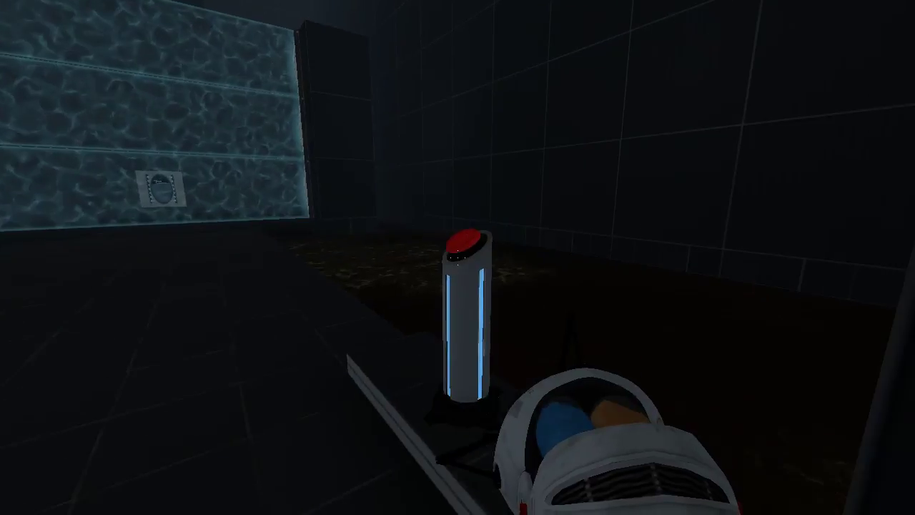
Press the pedestal button to open the timed door
{"action": "key", "text": "e"}
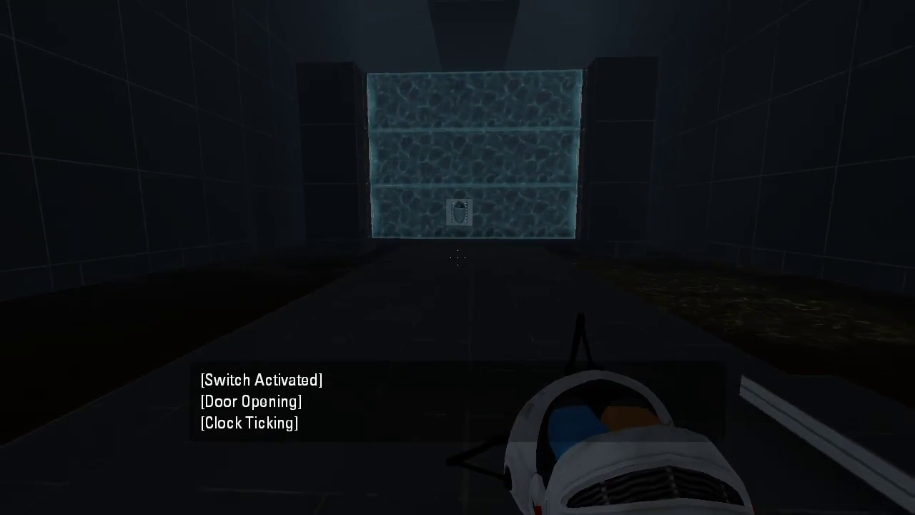